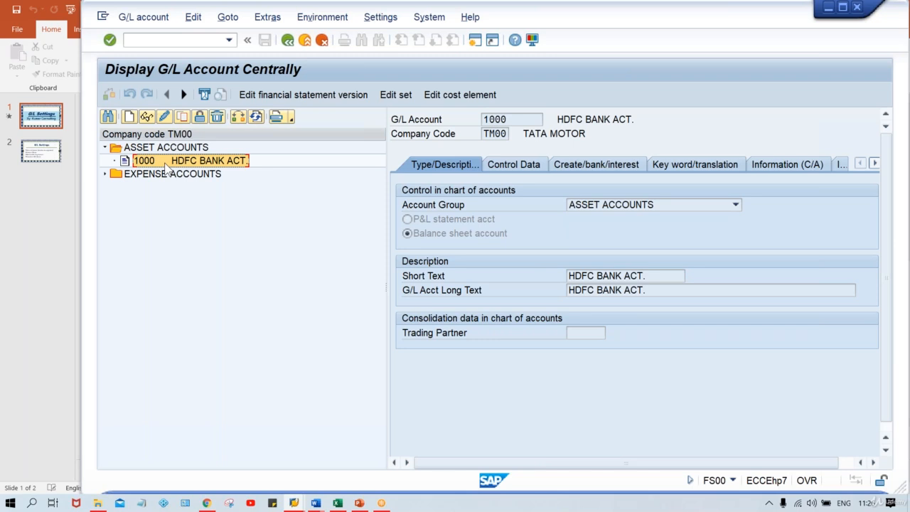
Open the Control Data tab of G/L account 1000 and switch the account to change mode.
{"action": "left_click", "coordinate": [517, 170]}
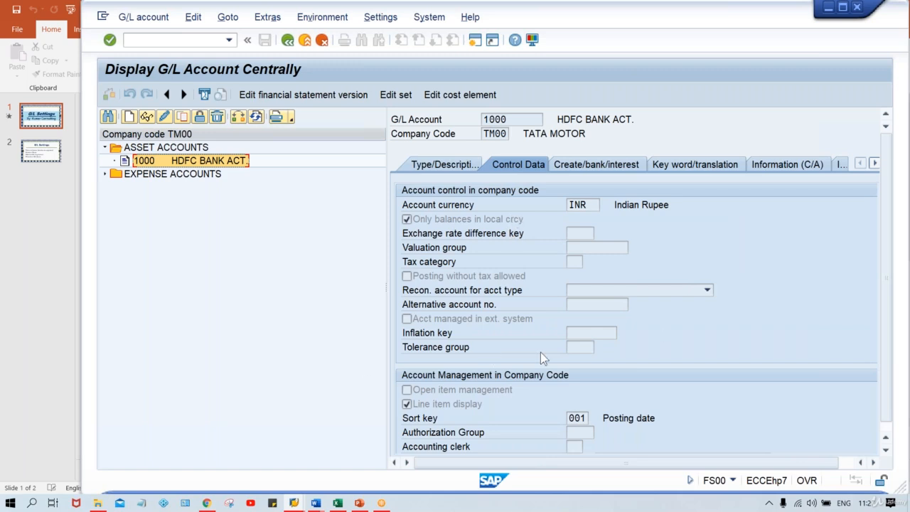
{"action": "left_click", "coordinate": [579, 331]}
{"action": "left_click", "coordinate": [579, 348]}
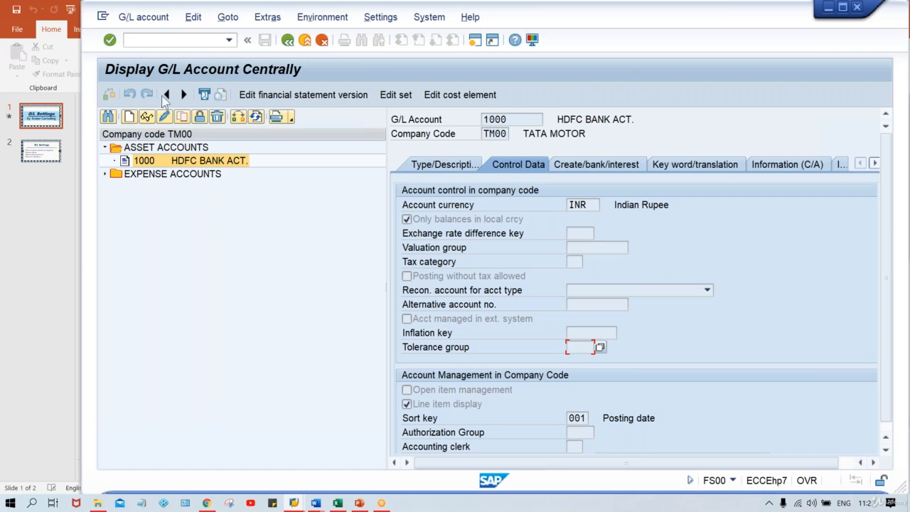
{"action": "left_click", "coordinate": [165, 118]}
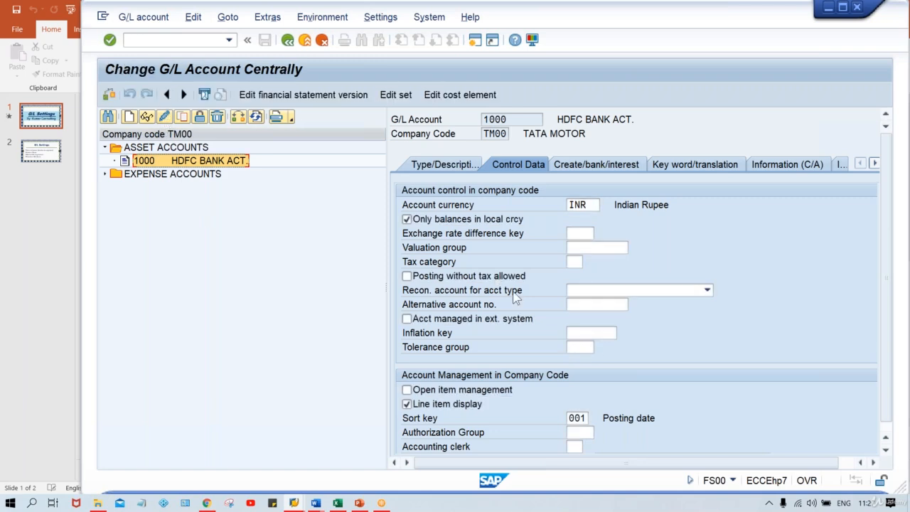
Inspect the inflation key and tolerance group fields, then save the account without entering anything.
{"action": "left_click", "coordinate": [573, 334]}
{"action": "left_click", "coordinate": [583, 347]}
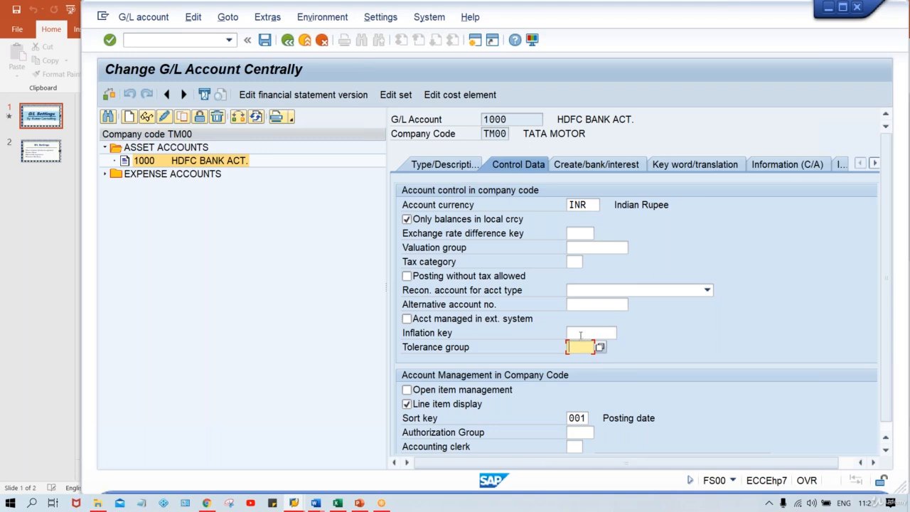
{"action": "left_click", "coordinate": [581, 333]}
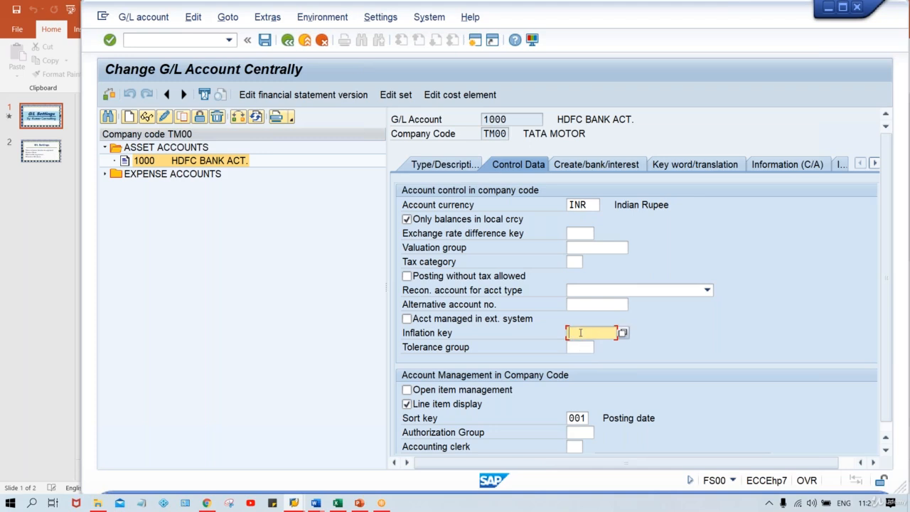
{"action": "left_click", "coordinate": [579, 347]}
{"action": "left_click", "coordinate": [578, 333]}
{"action": "left_click", "coordinate": [264, 40]}
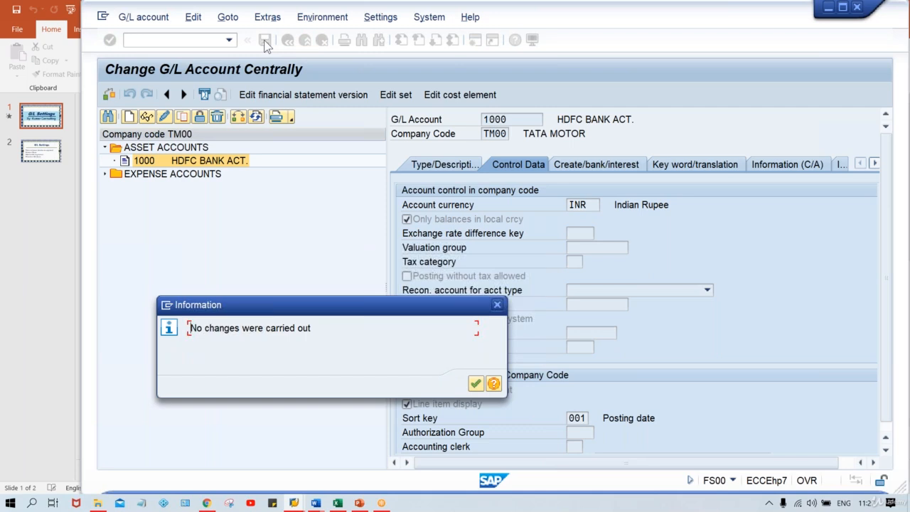
{"action": "key", "text": "Return"}
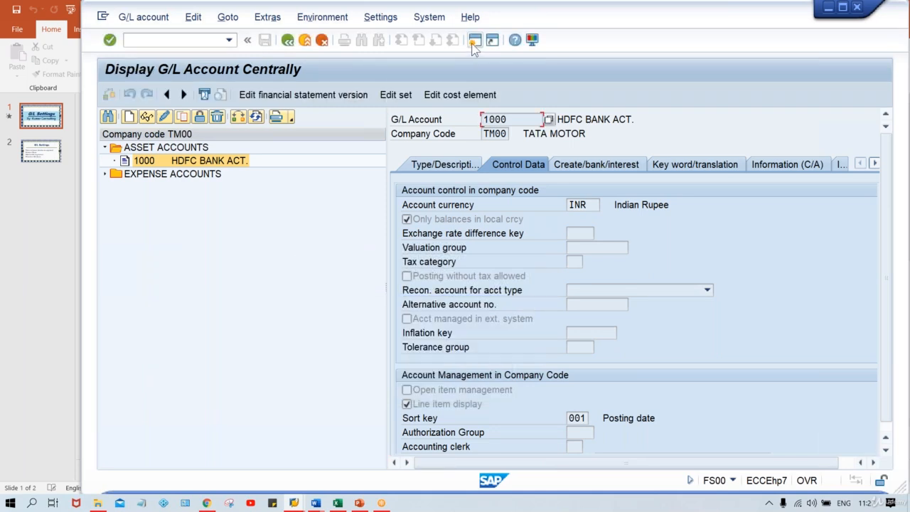
Open a new SAP session alongside the G/L account window and switch between the two windows.
{"action": "left_click", "coordinate": [473, 44]}
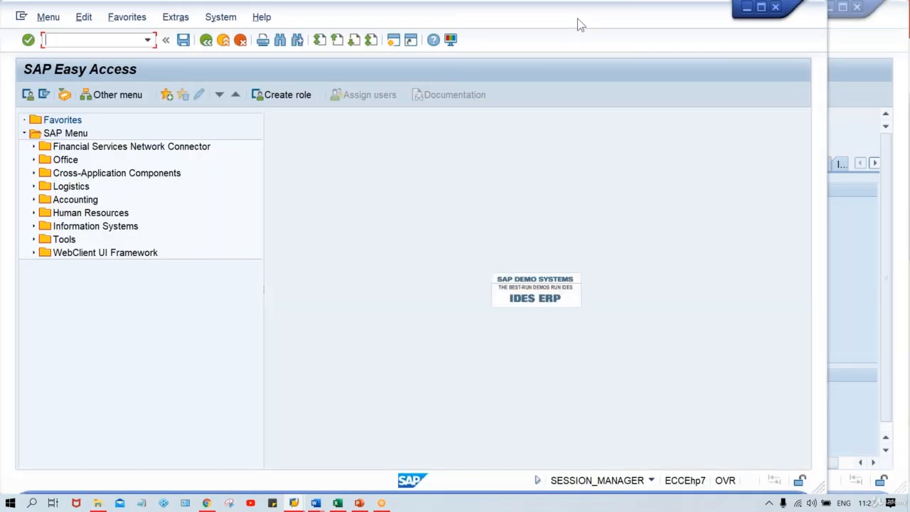
{"action": "left_click_drag", "start_coordinate": [580, 25], "coordinate": [662, 26]}
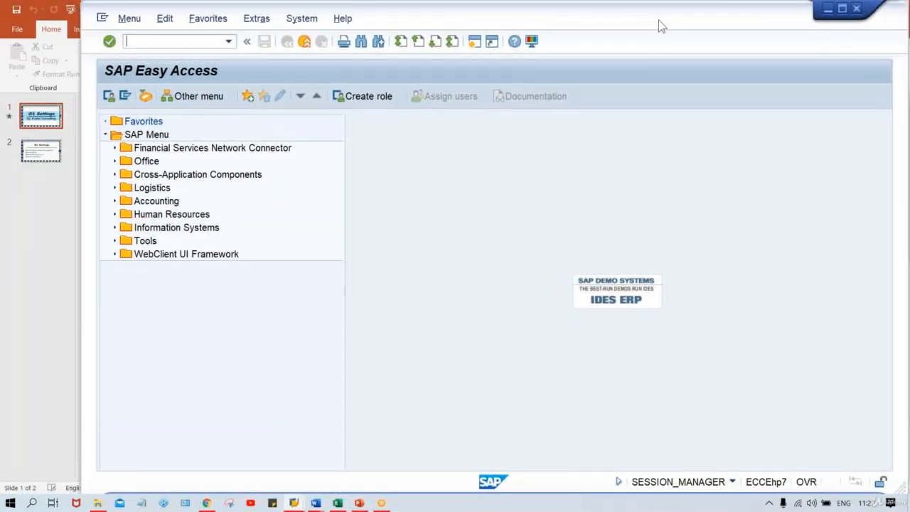
{"action": "mouse_move", "coordinate": [295, 503]}
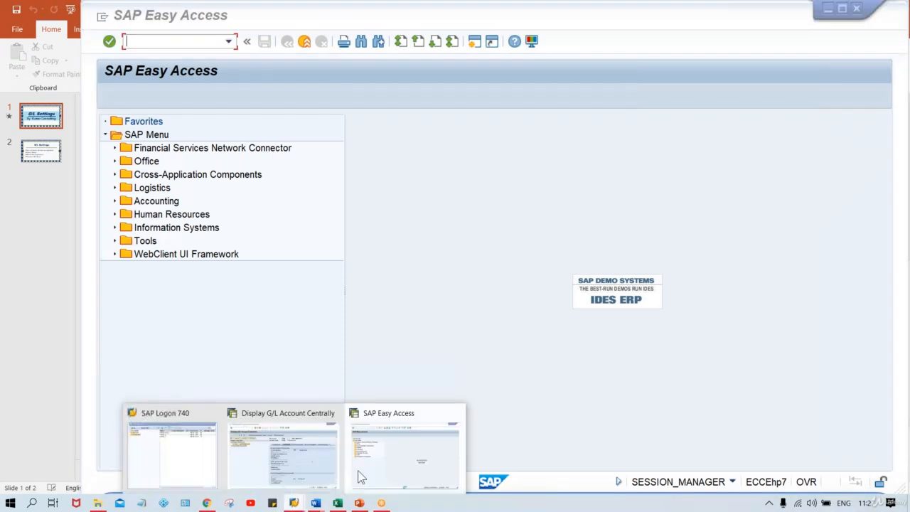
{"action": "left_click", "coordinate": [274, 452]}
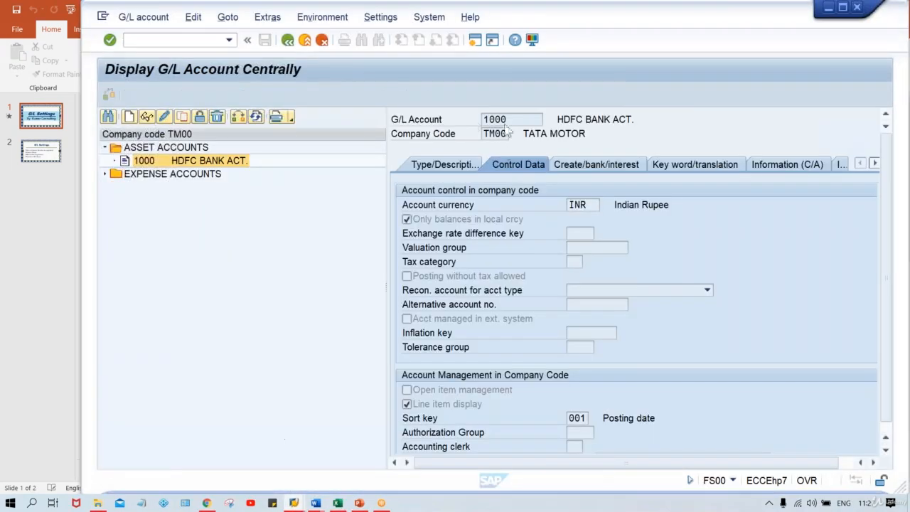
{"action": "left_click", "coordinate": [429, 169]}
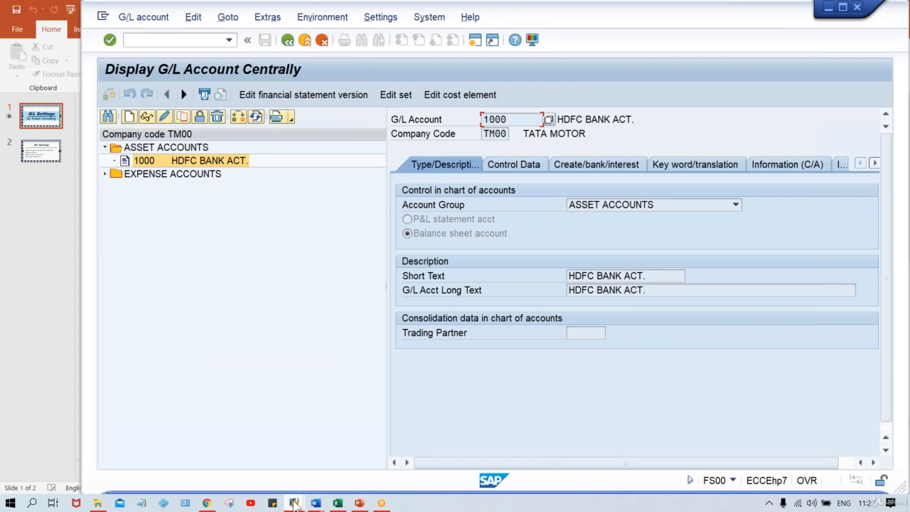
{"action": "mouse_move", "coordinate": [293, 503]}
{"action": "left_click", "coordinate": [389, 471]}
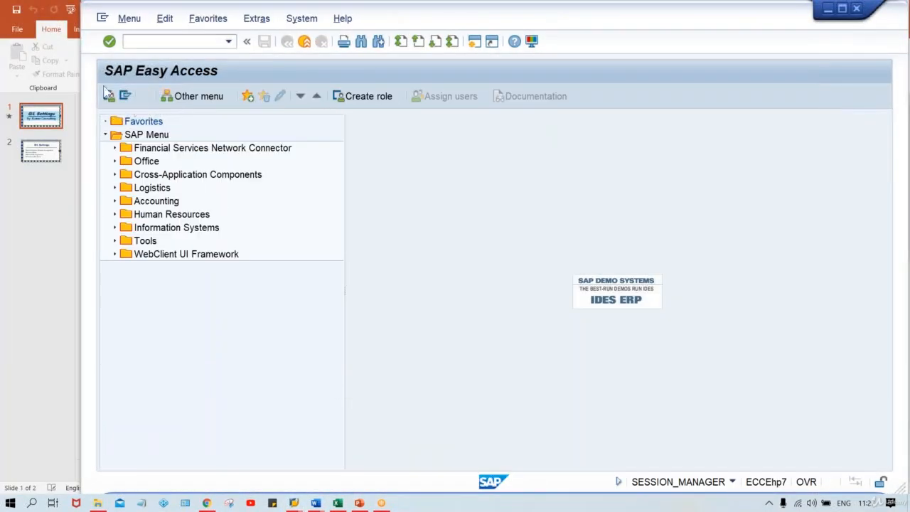
Run transaction OBD4 in the new session to maintain G/L account groups.
{"action": "left_click", "coordinate": [140, 43]}
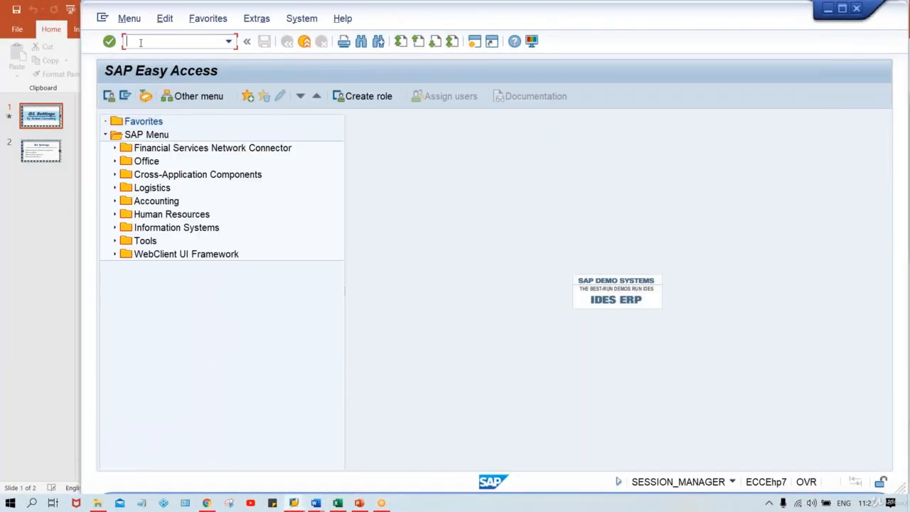
{"action": "type", "text": "OBD4"}
{"action": "key", "text": "Return"}
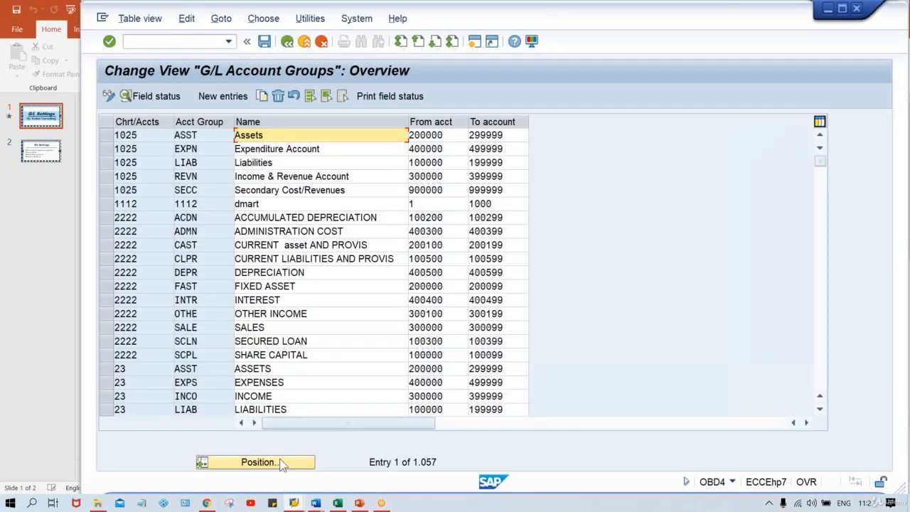
Position the account group list at chart of accounts TCOA.
{"action": "left_click", "coordinate": [274, 466]}
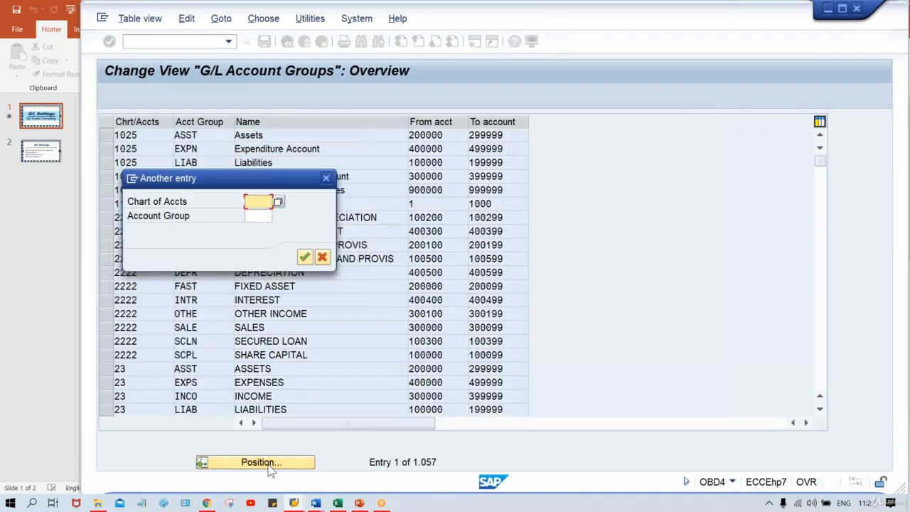
{"action": "type", "text": "TC"}
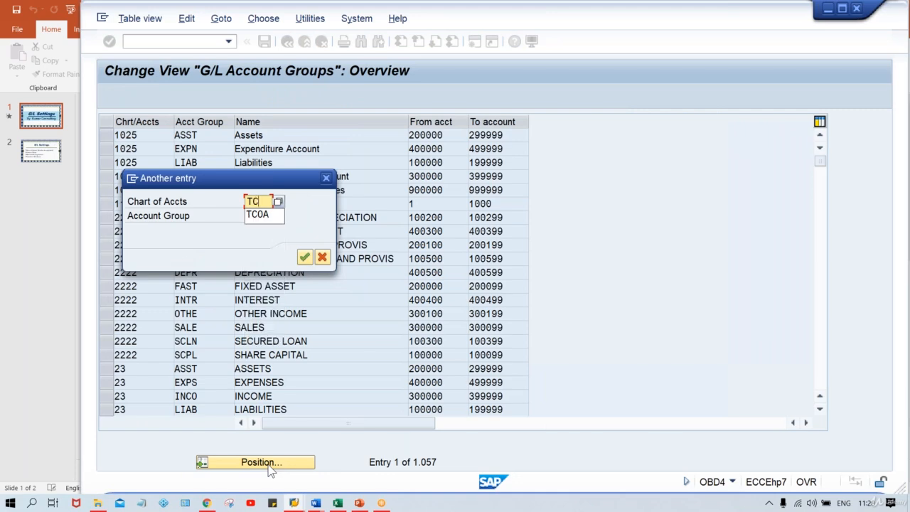
{"action": "type", "text": "0A"}
{"action": "key", "text": "Return"}
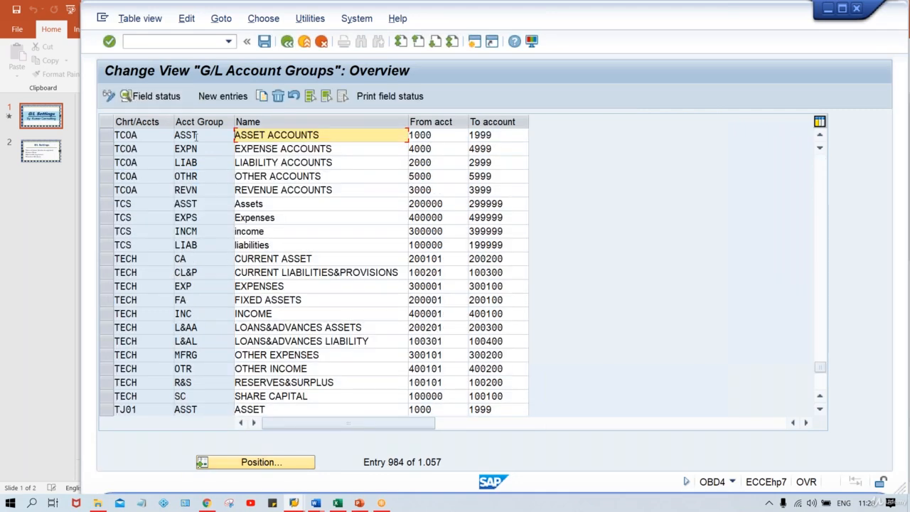
In the ASST group's account control field status, set Inflation key and Tolerance group to Suppress and save.
{"action": "double_click", "coordinate": [197, 135]}
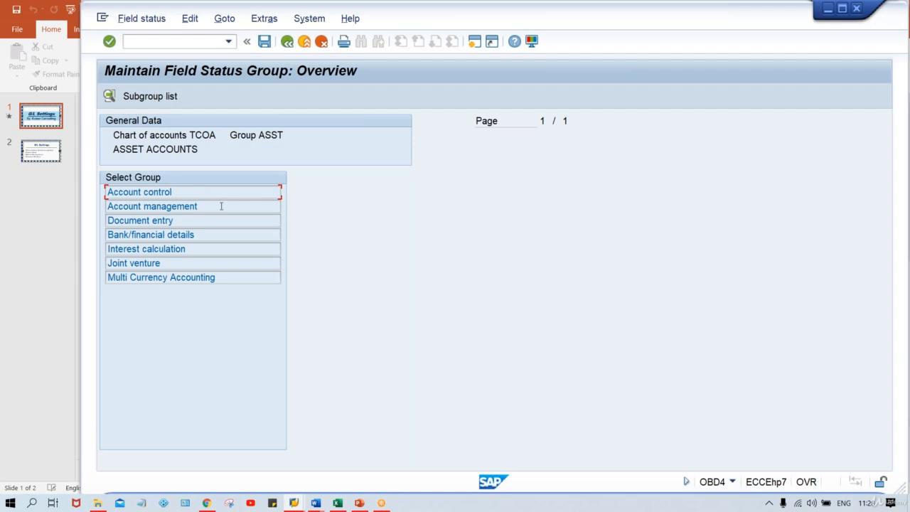
{"action": "double_click", "coordinate": [210, 190]}
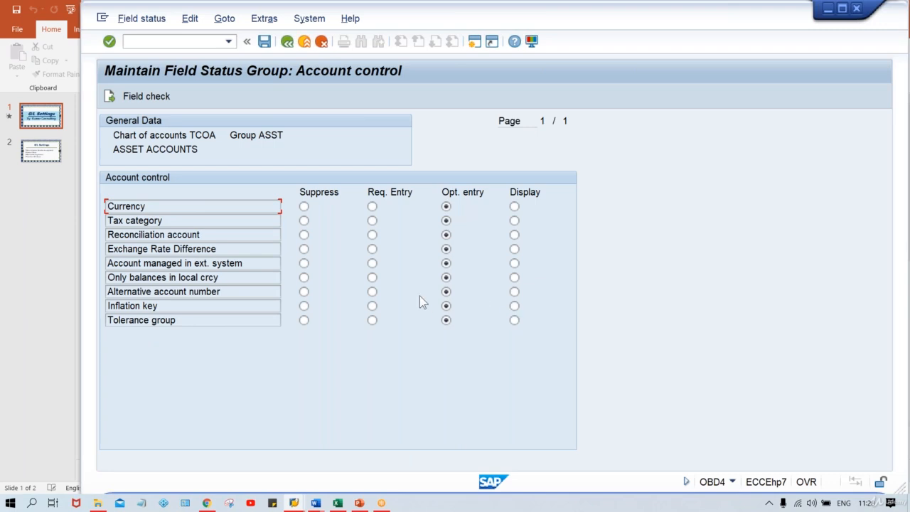
{"action": "left_click", "coordinate": [304, 306]}
{"action": "left_click", "coordinate": [304, 320]}
{"action": "key", "text": "ctrl+s"}
{"action": "key", "text": "Return"}
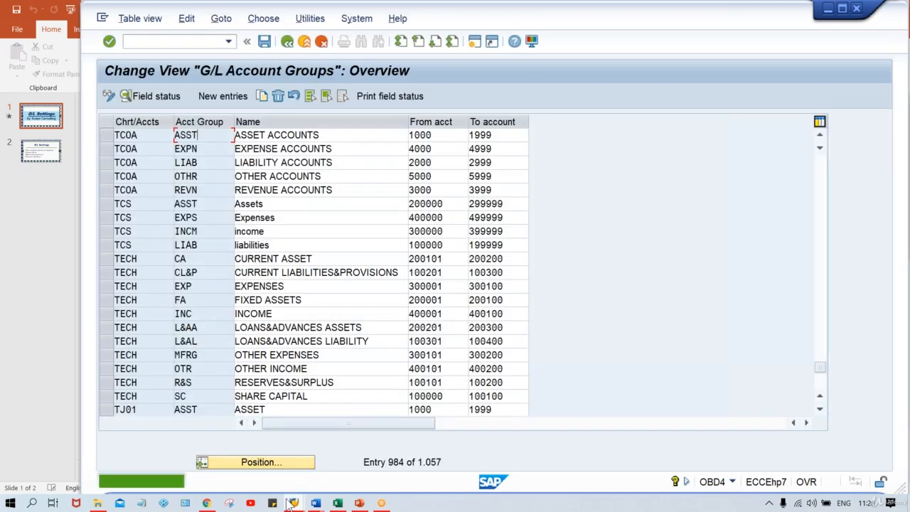
Switch to the G/L account window and restart transaction FS00.
{"action": "mouse_move", "coordinate": [294, 504]}
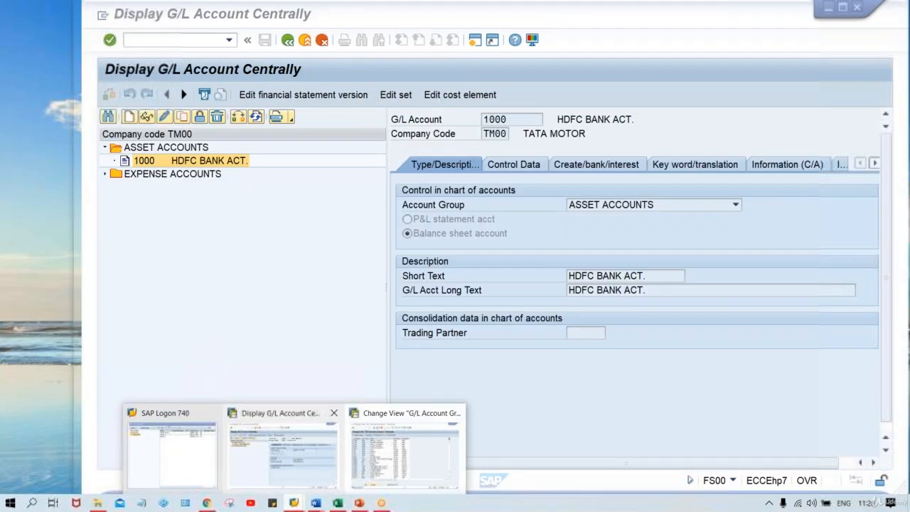
{"action": "left_click", "coordinate": [270, 453]}
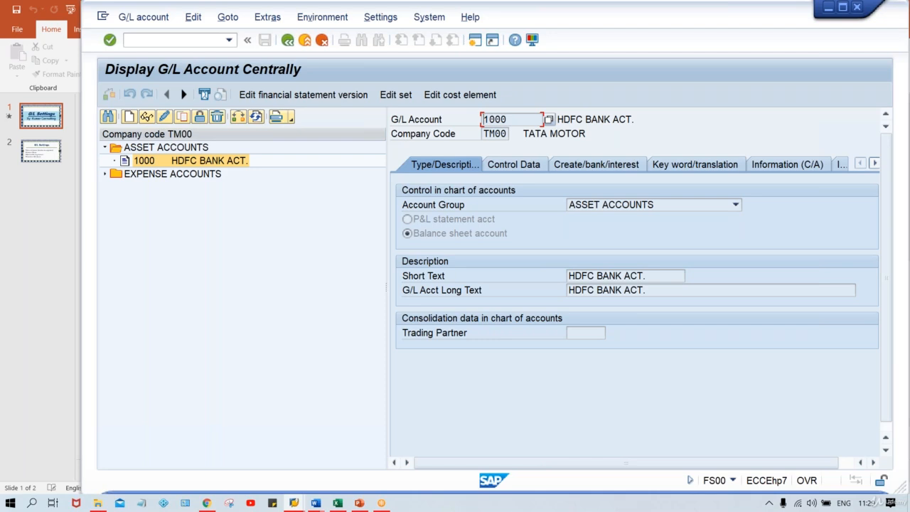
{"action": "left_click", "coordinate": [152, 41]}
{"action": "type", "text": "/NFS00"}
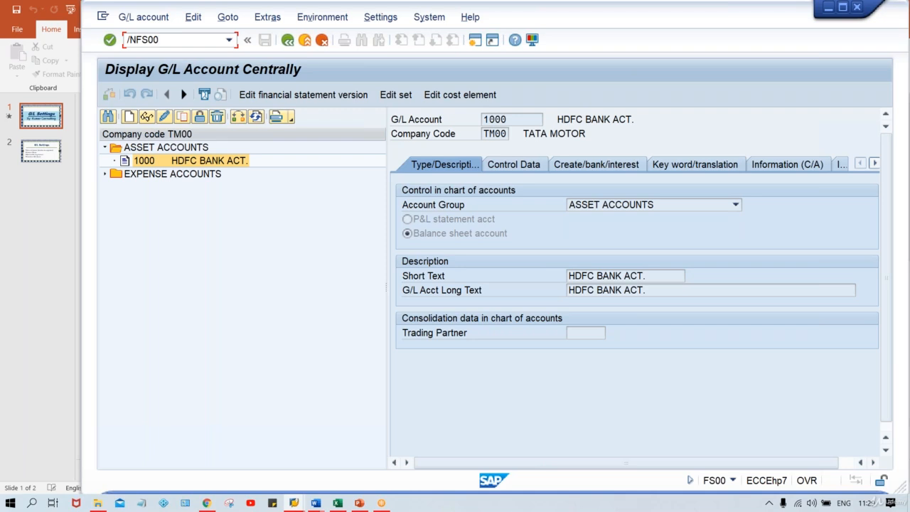
{"action": "key", "text": "Return"}
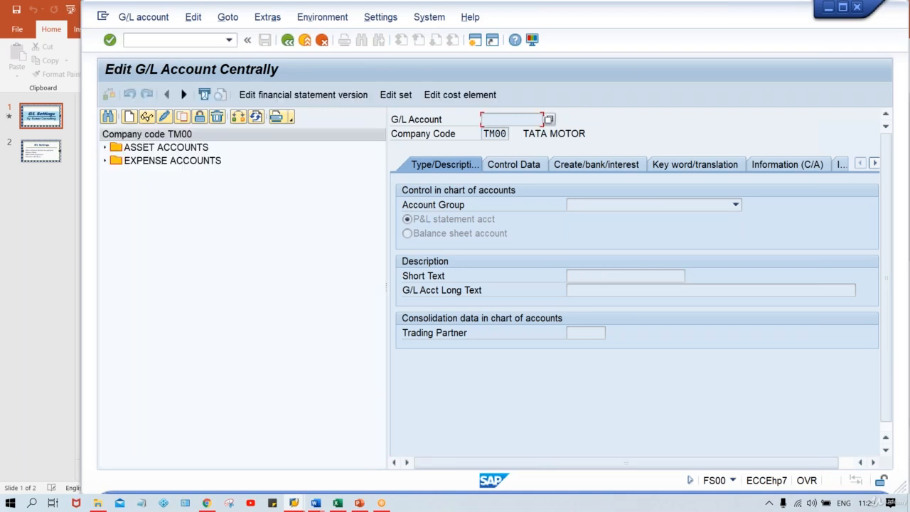
Reopen account 1000 under Asset Accounts and review its Control Data fields and field help.
{"action": "double_click", "coordinate": [172, 149]}
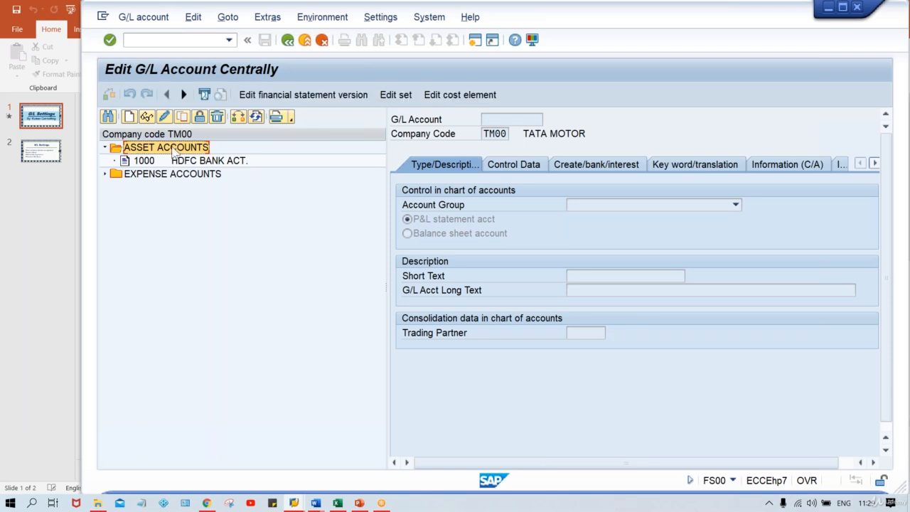
{"action": "double_click", "coordinate": [187, 162]}
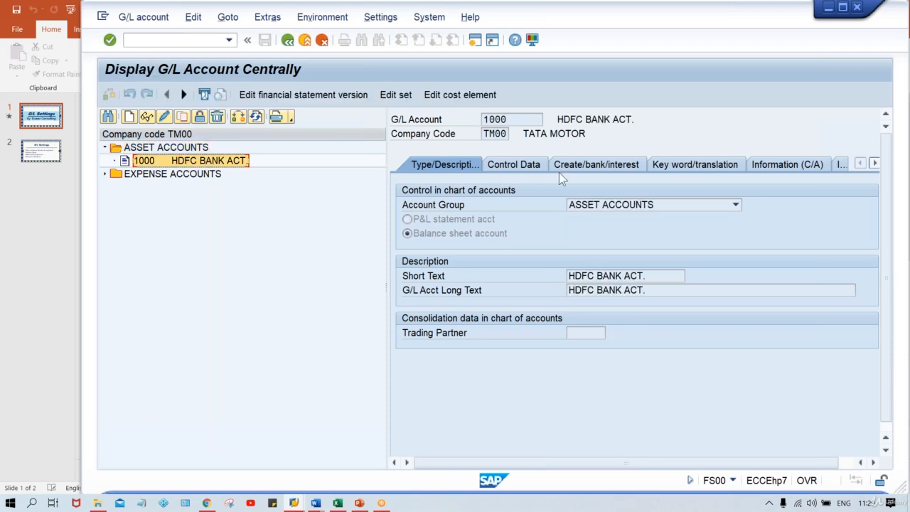
{"action": "left_click", "coordinate": [510, 169]}
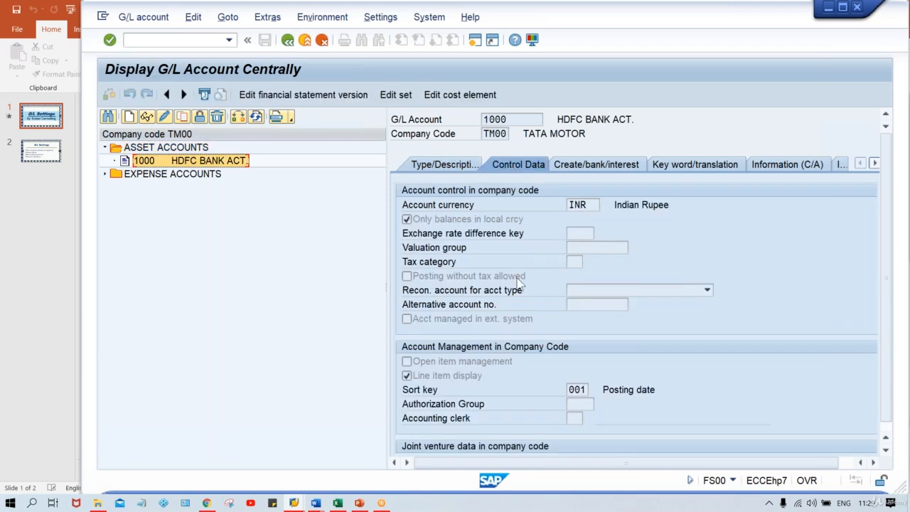
{"action": "left_click", "coordinate": [577, 317]}
{"action": "key", "text": "F1"}
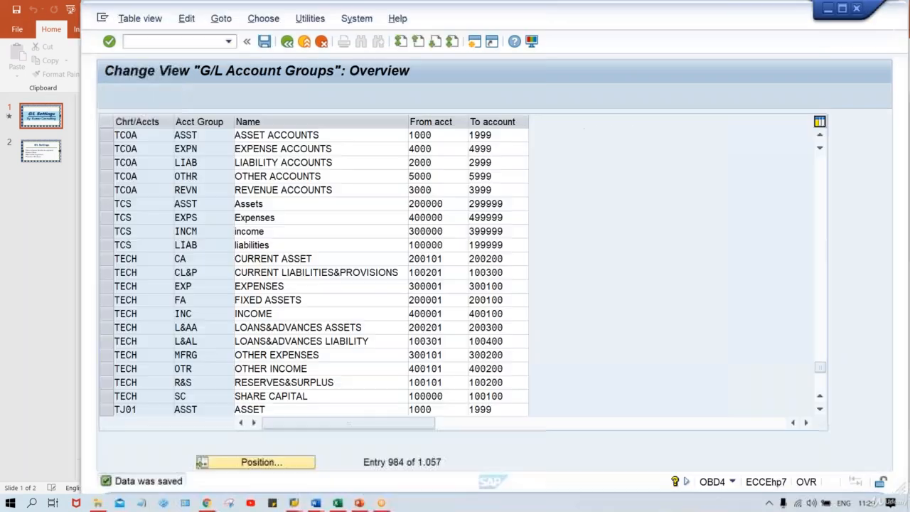
Set Inflation key and Tolerance group to Req. Entry in the ASST group's account control field status and save.
{"action": "double_click", "coordinate": [199, 135]}
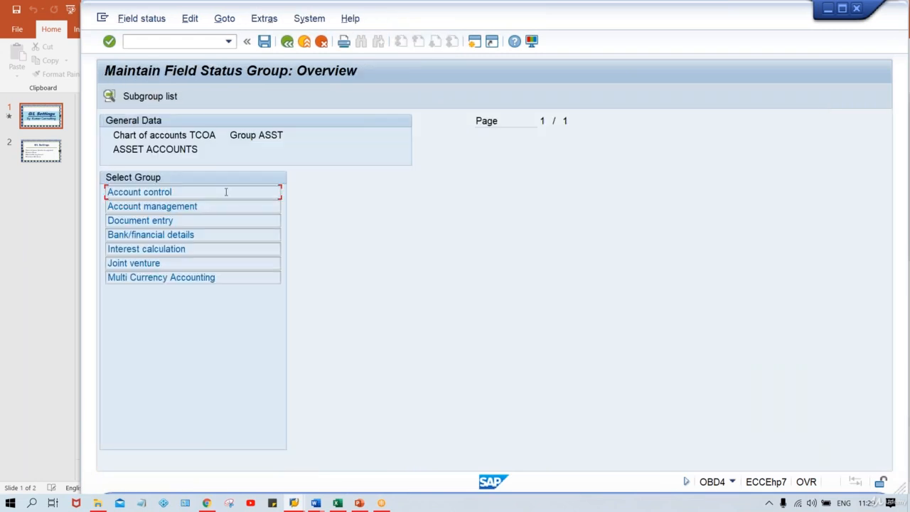
{"action": "double_click", "coordinate": [226, 193]}
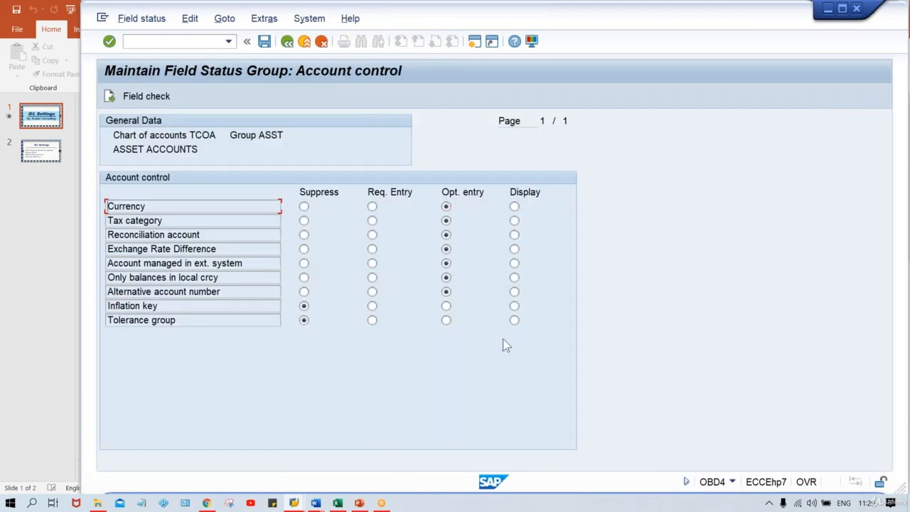
{"action": "left_click", "coordinate": [372, 306]}
{"action": "left_click", "coordinate": [372, 321]}
{"action": "key", "text": "ctrl+s"}
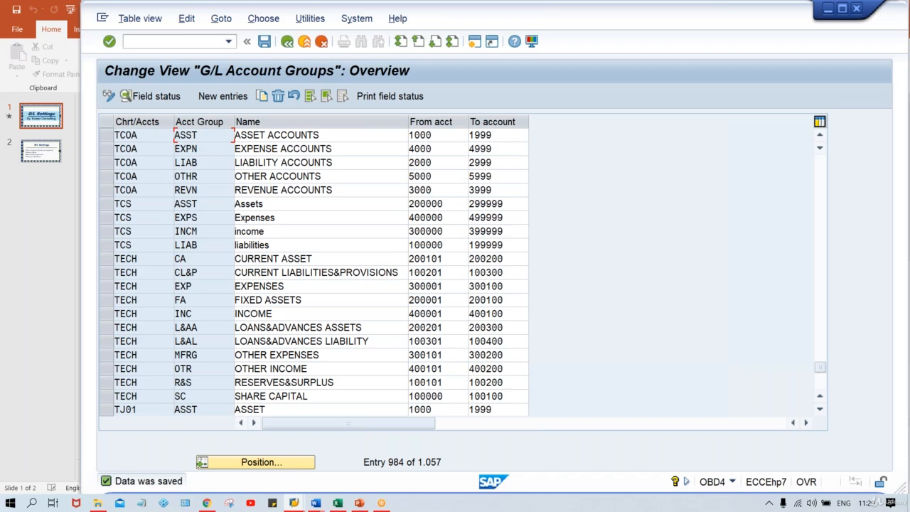
Return to the G/L account window and restart transaction FS00.
{"action": "key", "text": "alt+Tab"}
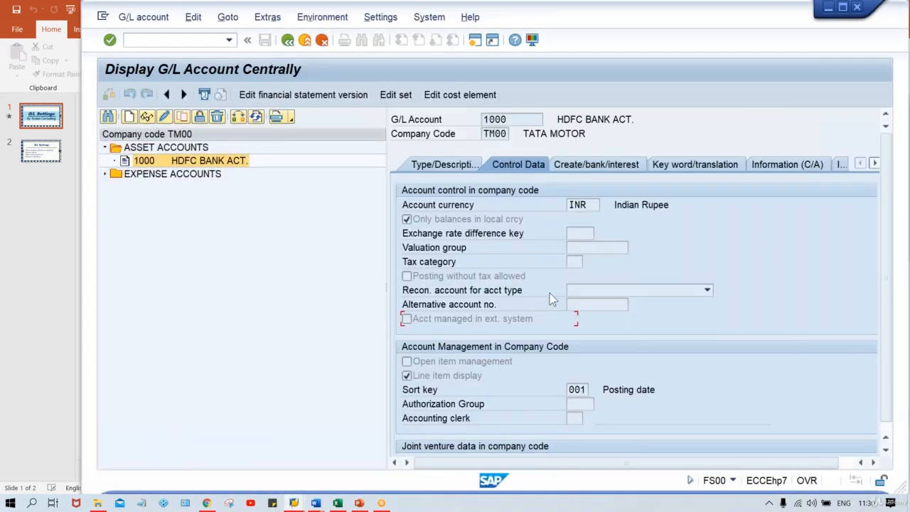
{"action": "left_click", "coordinate": [144, 39]}
{"action": "type", "text": "/NFS00"}
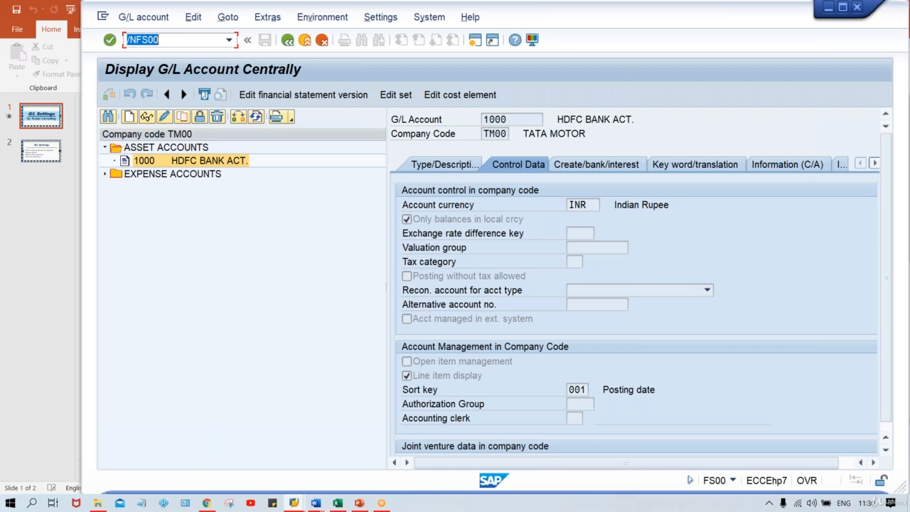
{"action": "key", "text": "Return"}
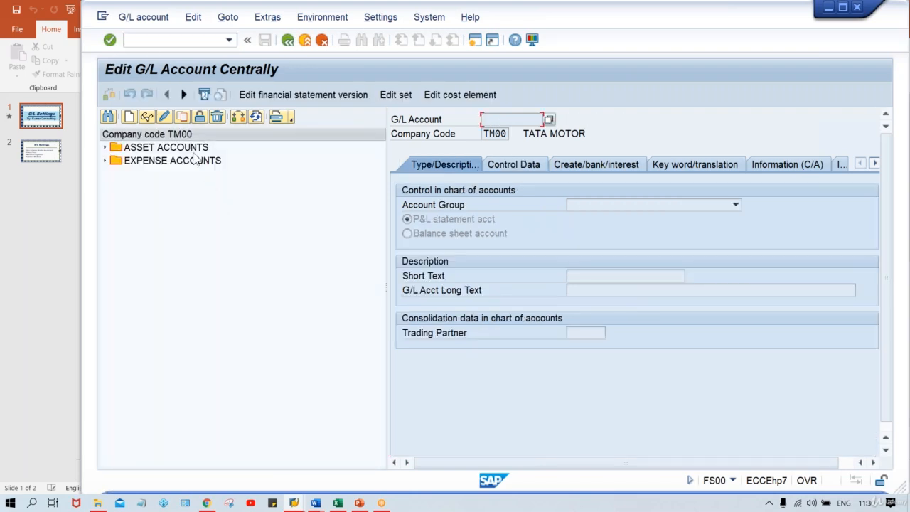
Open account 1000 under Asset Accounts in change mode and check its Control Data Inflation key and Tolerance group entries.
{"action": "left_click", "coordinate": [192, 150]}
{"action": "double_click", "coordinate": [193, 152]}
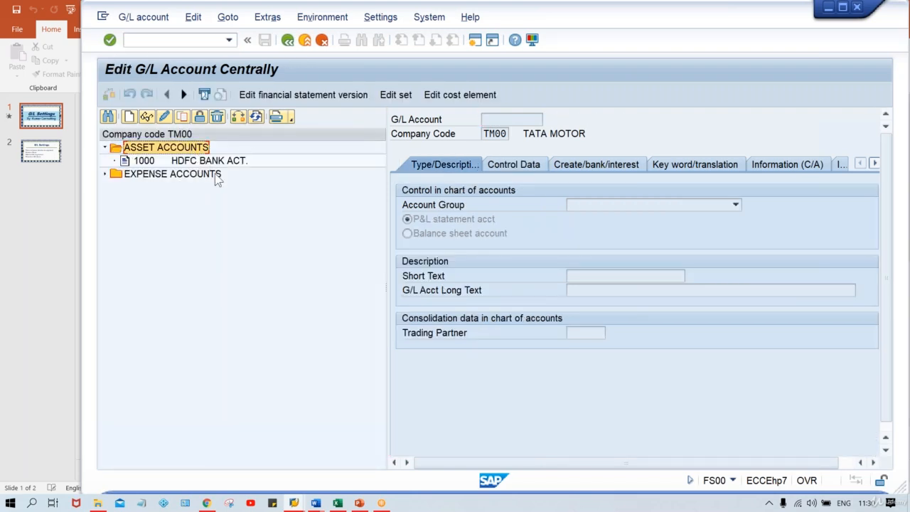
{"action": "left_click", "coordinate": [242, 161]}
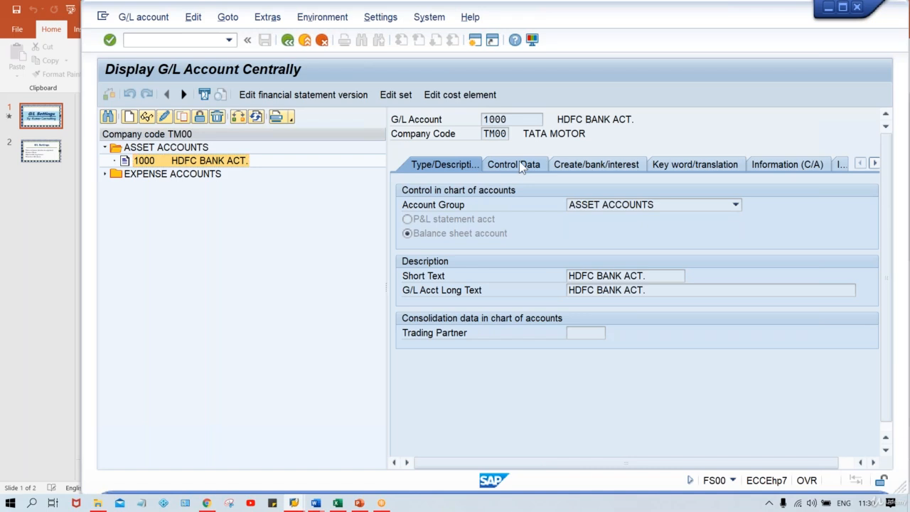
{"action": "left_click", "coordinate": [519, 162]}
{"action": "left_click", "coordinate": [581, 332]}
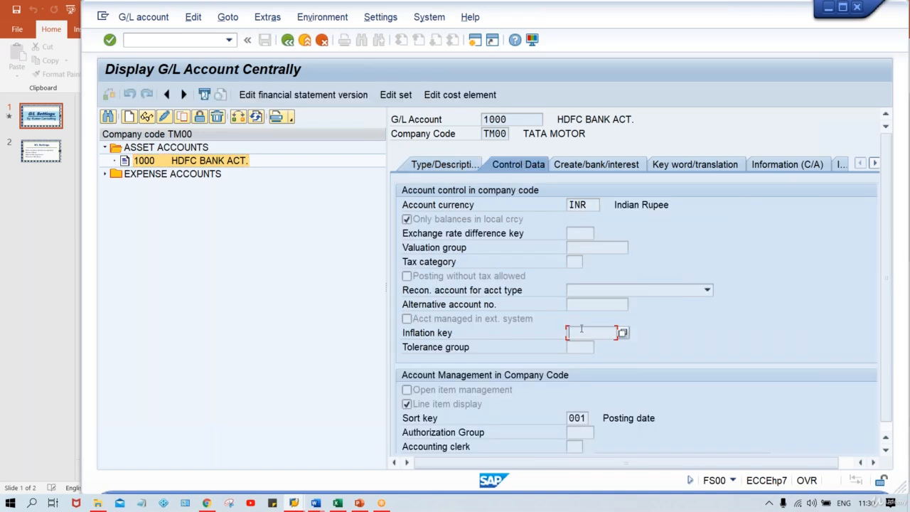
{"action": "left_click", "coordinate": [577, 349]}
{"action": "left_click", "coordinate": [577, 335]}
{"action": "left_click", "coordinate": [166, 116]}
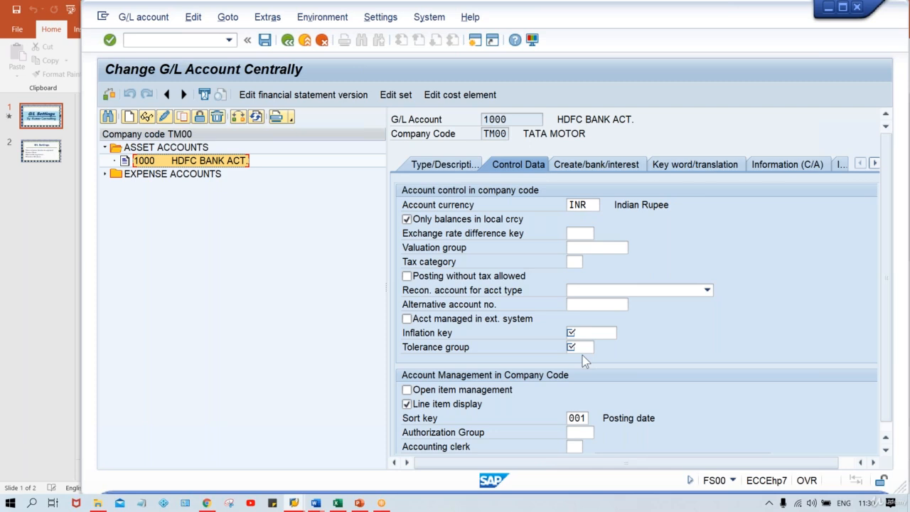
{"action": "key", "text": "Return"}
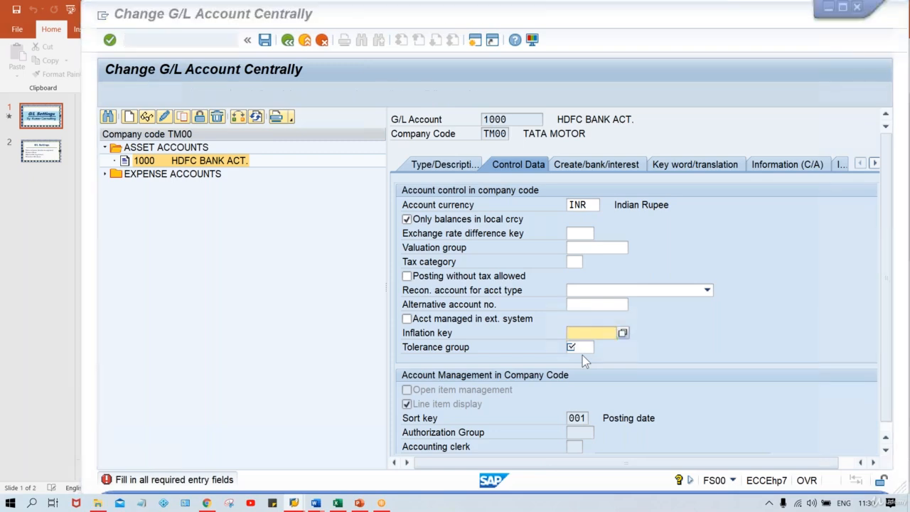
Set Inflation key and Tolerance group to Display in the ASST group's account control field status and save.
{"action": "key", "text": "alt+Tab"}
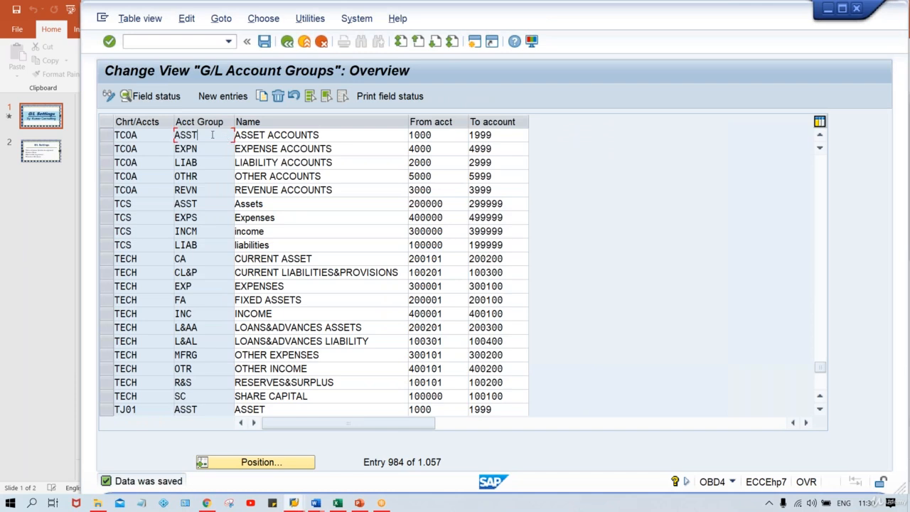
{"action": "double_click", "coordinate": [224, 133]}
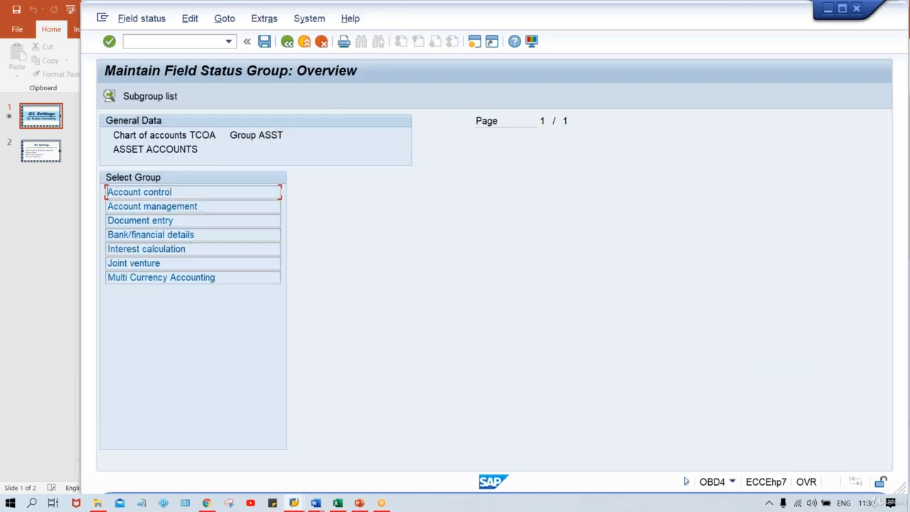
{"action": "double_click", "coordinate": [193, 192]}
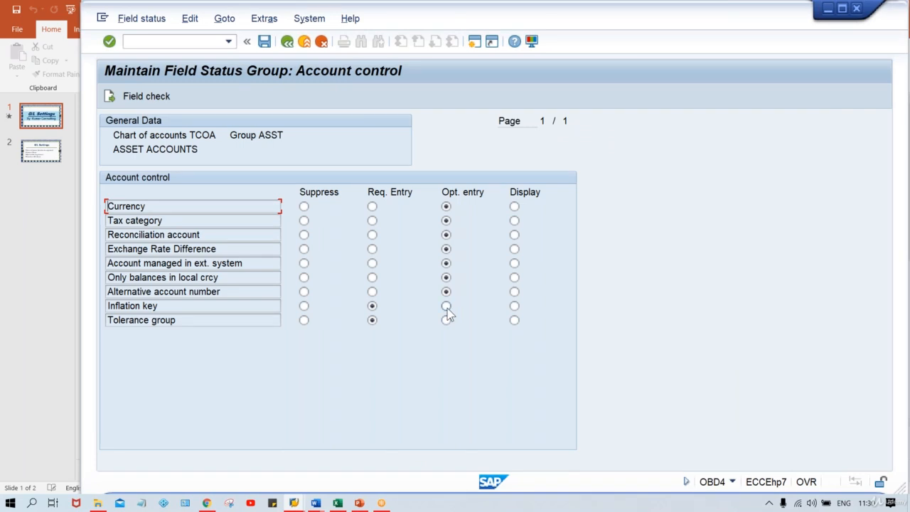
{"action": "left_click", "coordinate": [516, 307]}
{"action": "left_click", "coordinate": [515, 322]}
{"action": "key", "text": "ctrl+s"}
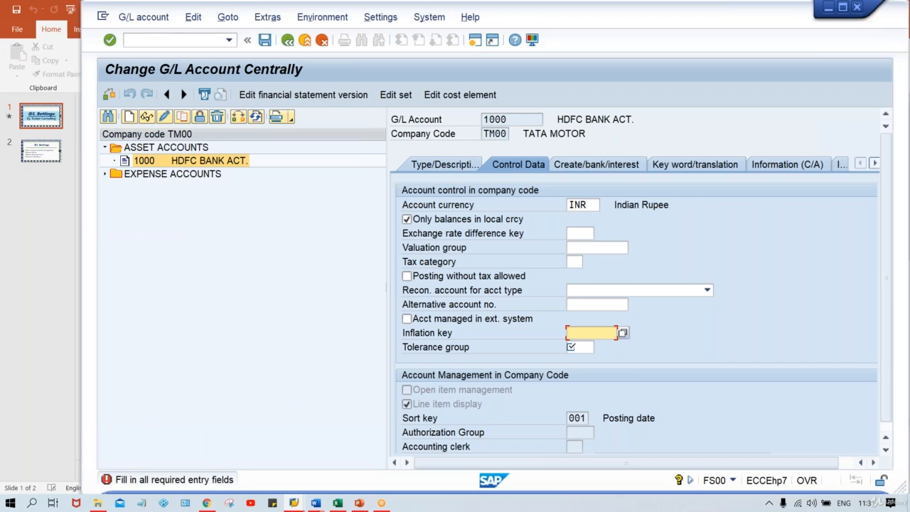
Restart FS00 and review account 1000's Inflation key and Tolerance group fields on Control Data in change mode.
{"action": "left_click", "coordinate": [143, 40]}
{"action": "type", "text": "/N"}
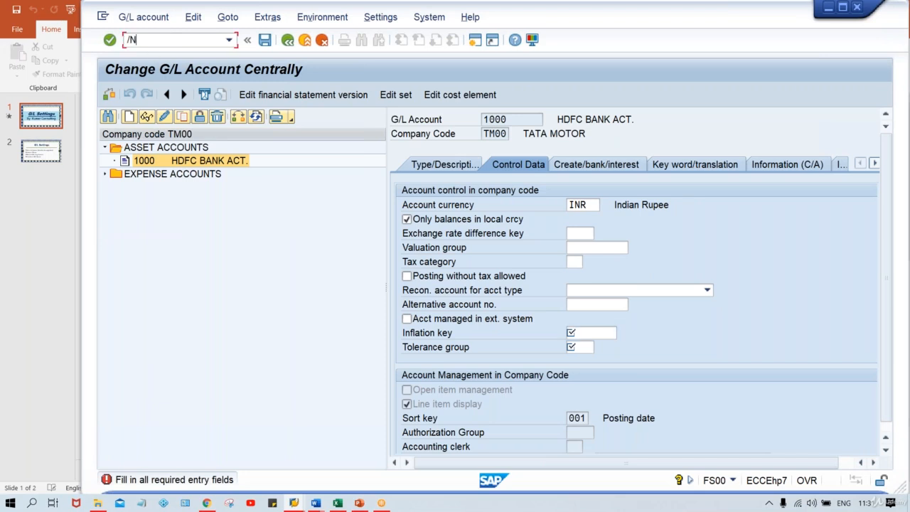
{"action": "type", "text": "FS00"}
{"action": "key", "text": "Return"}
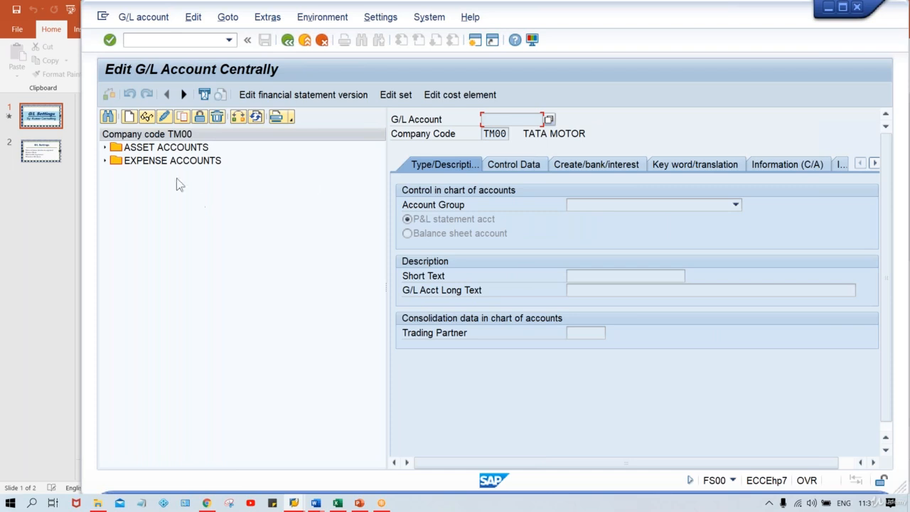
{"action": "left_click", "coordinate": [163, 148]}
{"action": "double_click", "coordinate": [163, 148]}
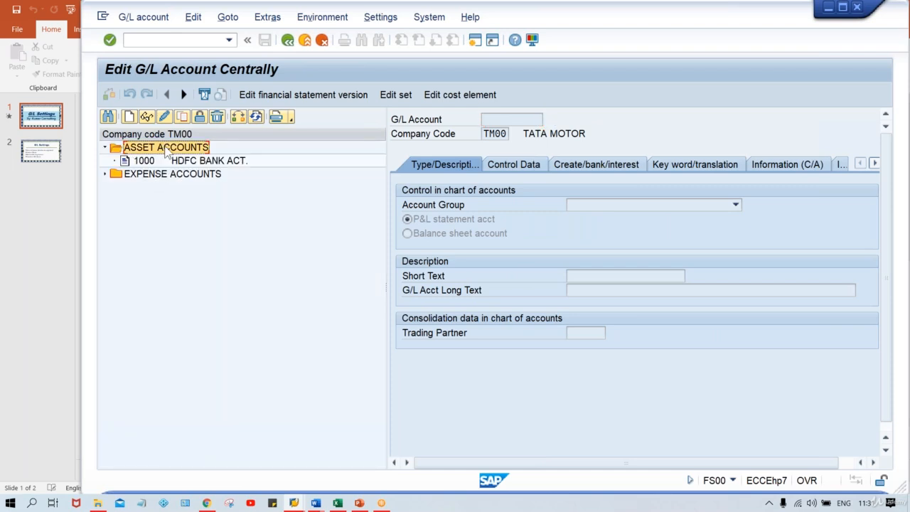
{"action": "double_click", "coordinate": [190, 161]}
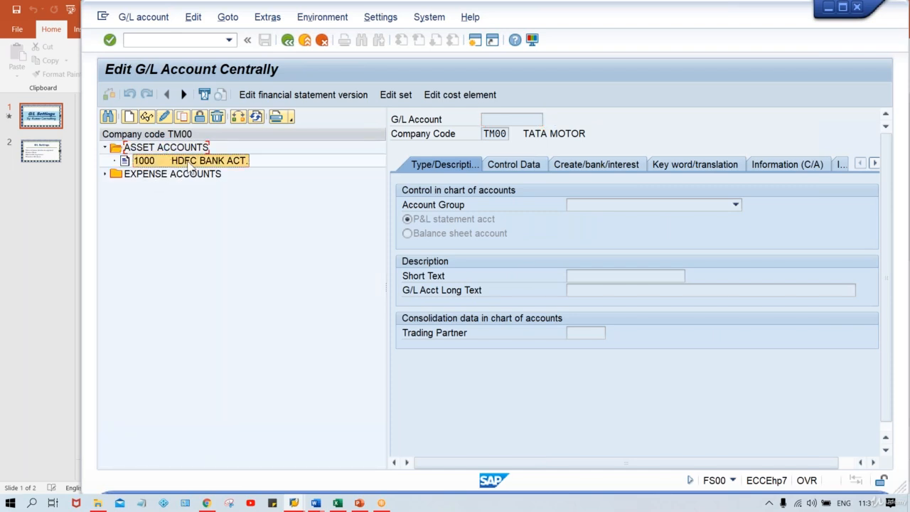
{"action": "left_click", "coordinate": [533, 167]}
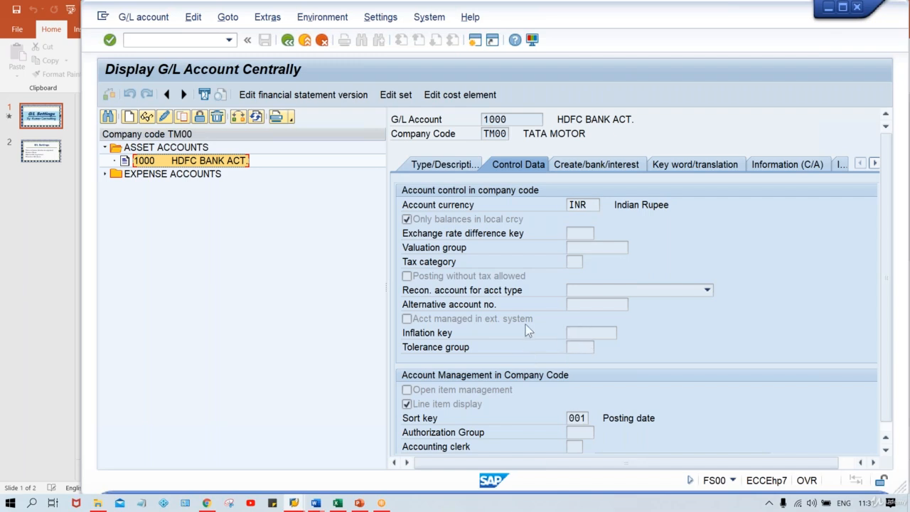
{"action": "left_click", "coordinate": [164, 116]}
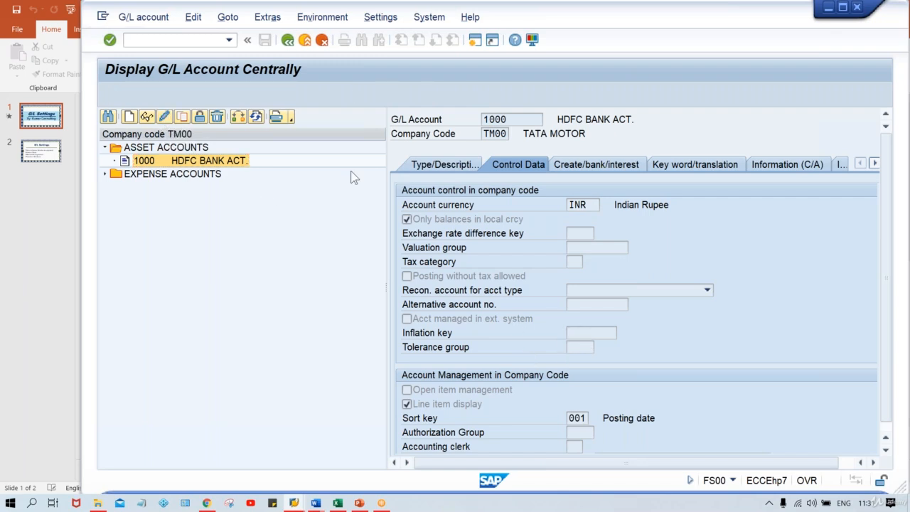
{"action": "left_click", "coordinate": [589, 332]}
{"action": "left_click", "coordinate": [579, 349]}
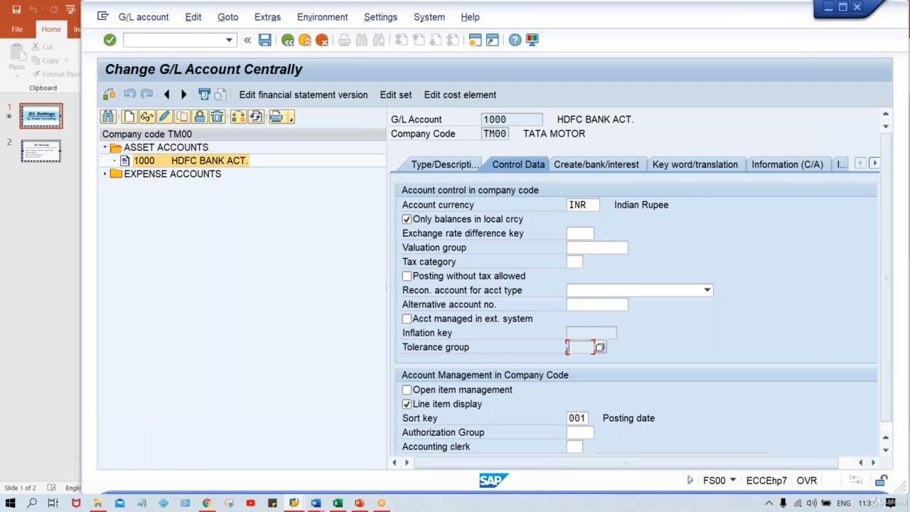
Open expense account 4000 and review its Inflation key and Tolerance group fields.
{"action": "left_click", "coordinate": [182, 177]}
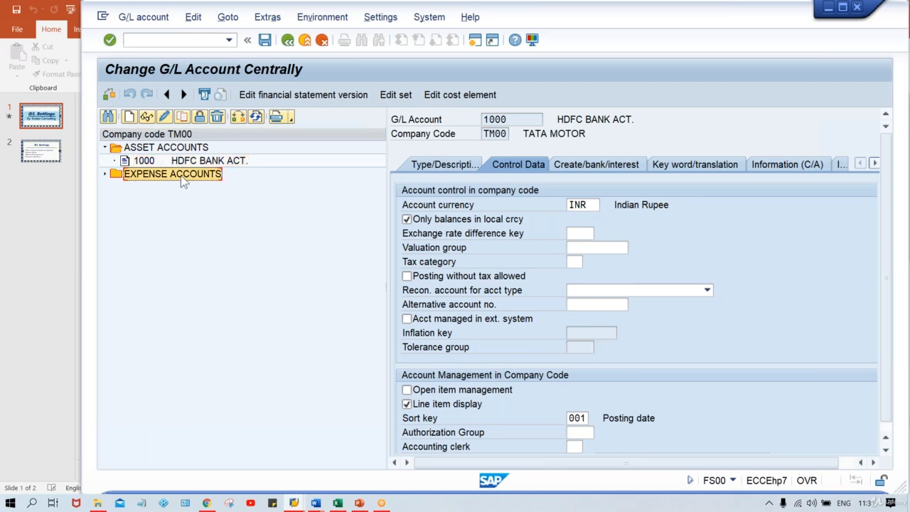
{"action": "double_click", "coordinate": [182, 178]}
{"action": "double_click", "coordinate": [186, 189]}
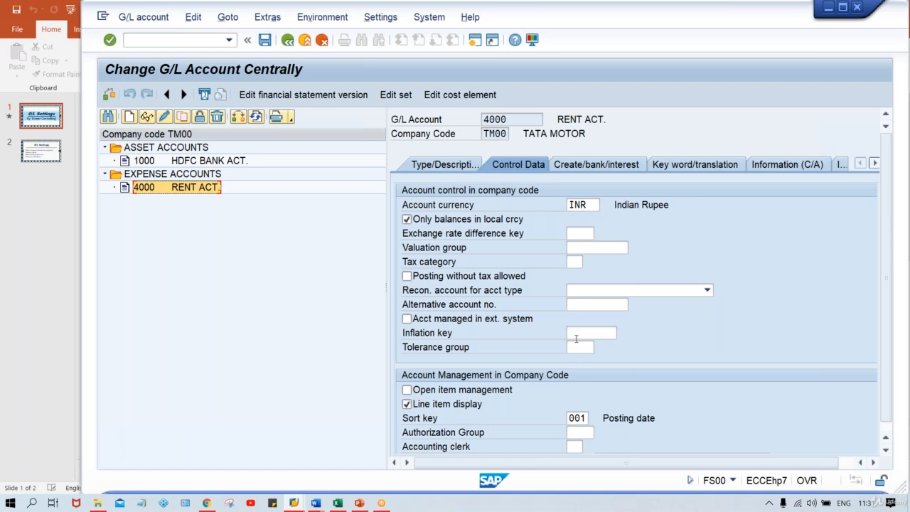
{"action": "left_click", "coordinate": [576, 337]}
{"action": "left_click", "coordinate": [578, 348]}
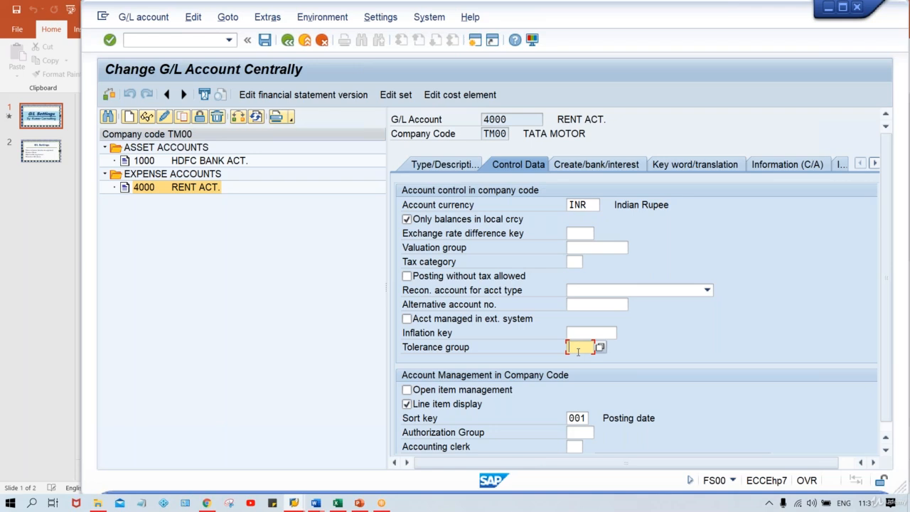
{"action": "left_click", "coordinate": [213, 165]}
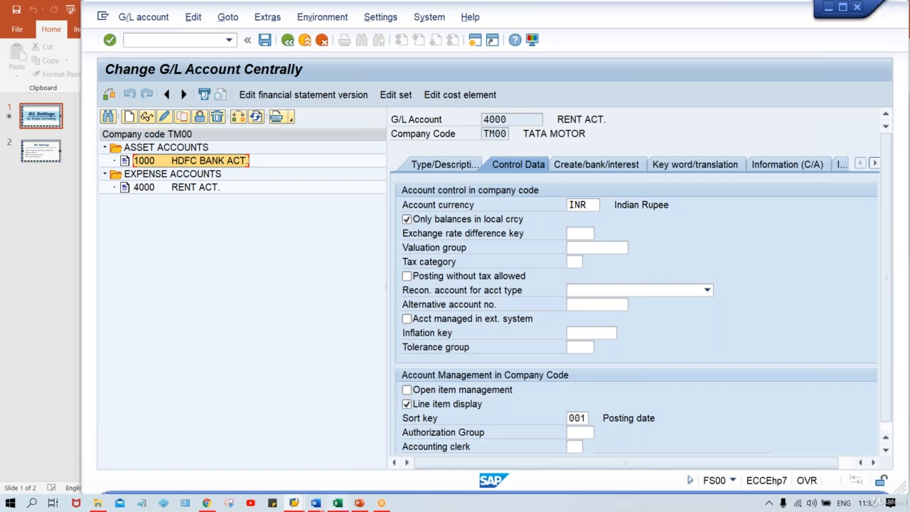
Set Inflation key and Tolerance group to Opt. entry in the ASST group's account control field status and save.
{"action": "left_click", "coordinate": [291, 503]}
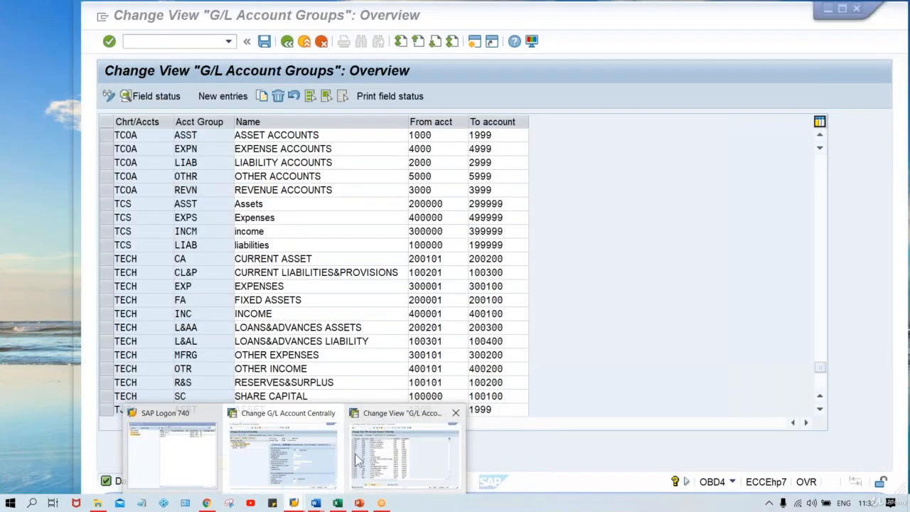
{"action": "left_click", "coordinate": [350, 463]}
{"action": "double_click", "coordinate": [205, 134]}
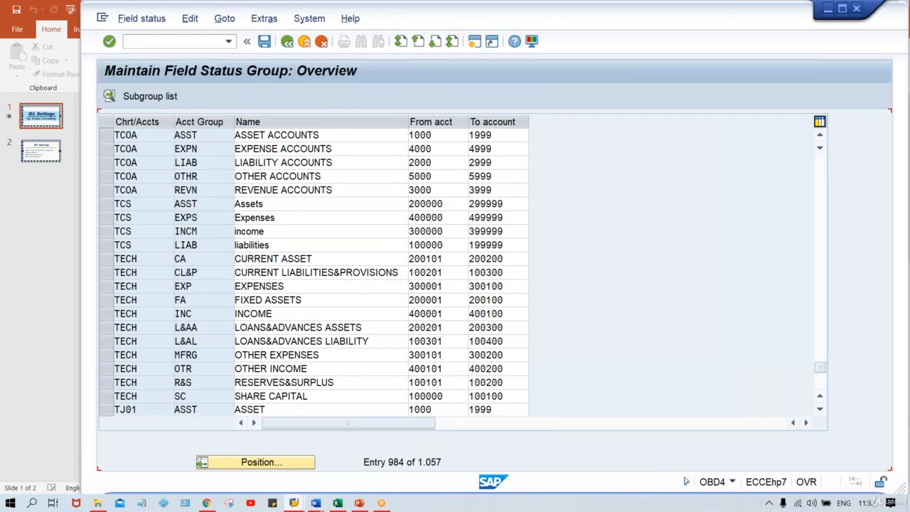
{"action": "double_click", "coordinate": [208, 191]}
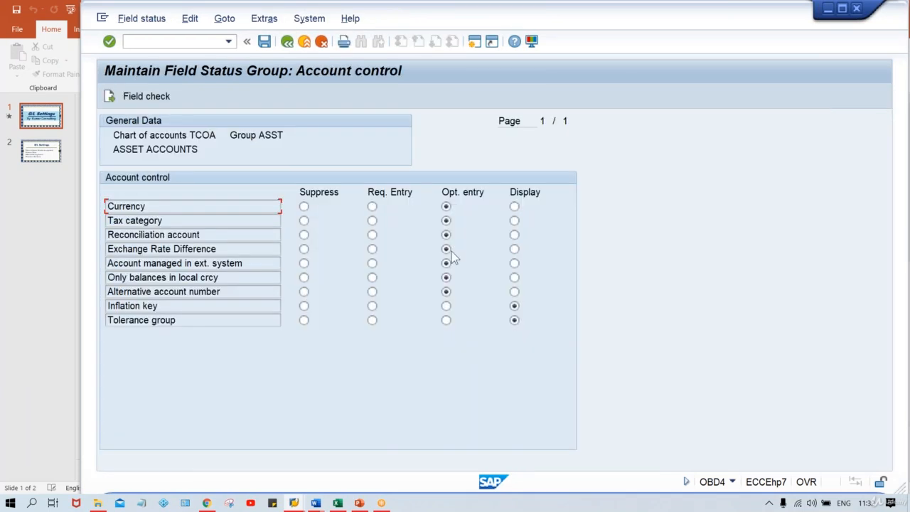
{"action": "left_click", "coordinate": [447, 307]}
{"action": "left_click", "coordinate": [447, 321]}
{"action": "key", "text": "ctrl+s"}
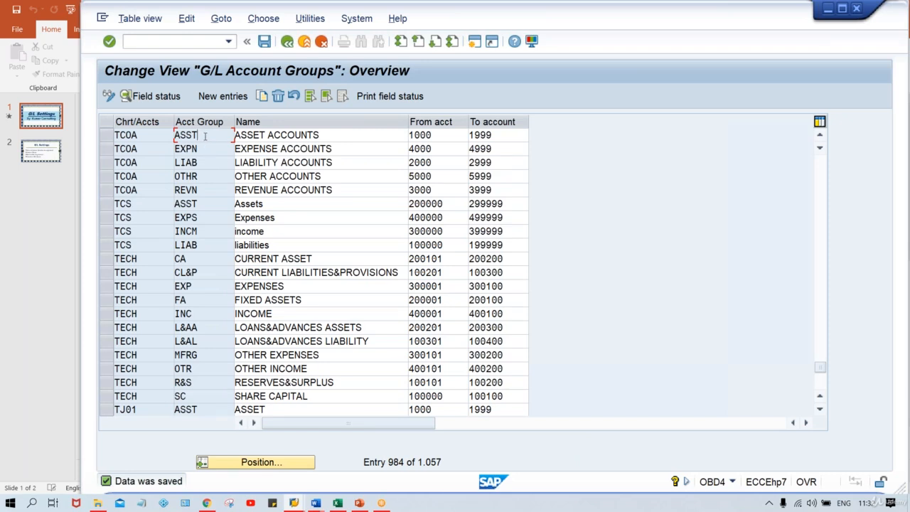
Examine the TCOA ASST row in the G/L account groups list.
{"action": "left_click_drag", "start_coordinate": [207, 136], "coordinate": [167, 139]}
{"action": "left_click", "coordinate": [210, 137]}
{"action": "left_click", "coordinate": [211, 149]}
{"action": "left_click", "coordinate": [203, 135]}
{"action": "left_click", "coordinate": [449, 135]}
{"action": "left_click", "coordinate": [501, 135]}
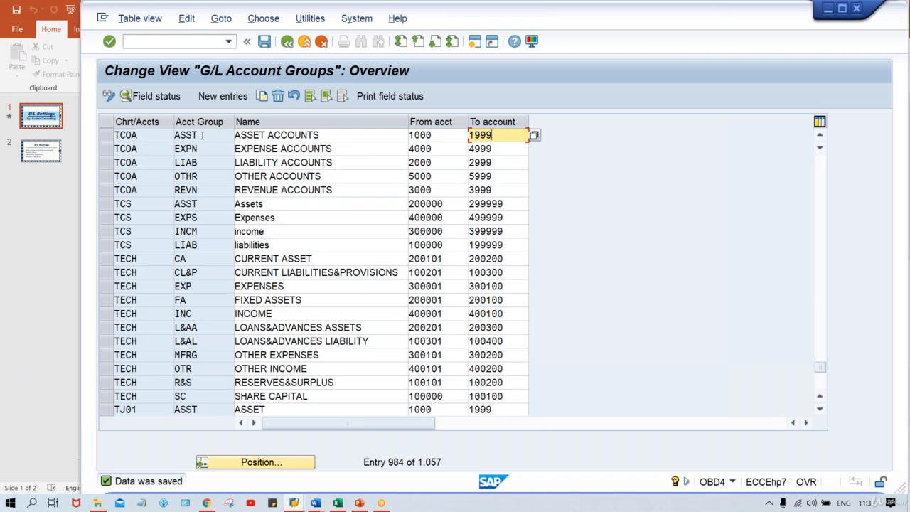
Return to account 4000's Control Data and check the Inflation key and Tolerance group fields.
{"action": "key", "text": "alt+Tab"}
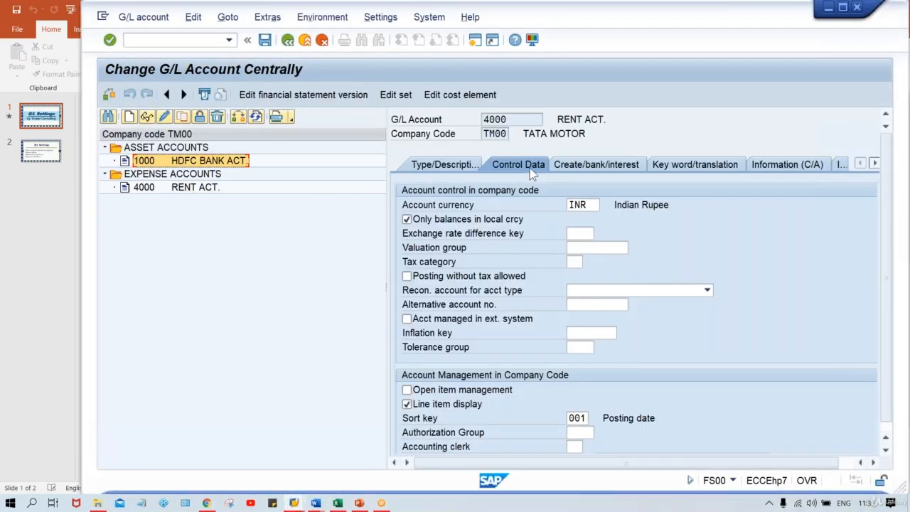
{"action": "left_click", "coordinate": [522, 167]}
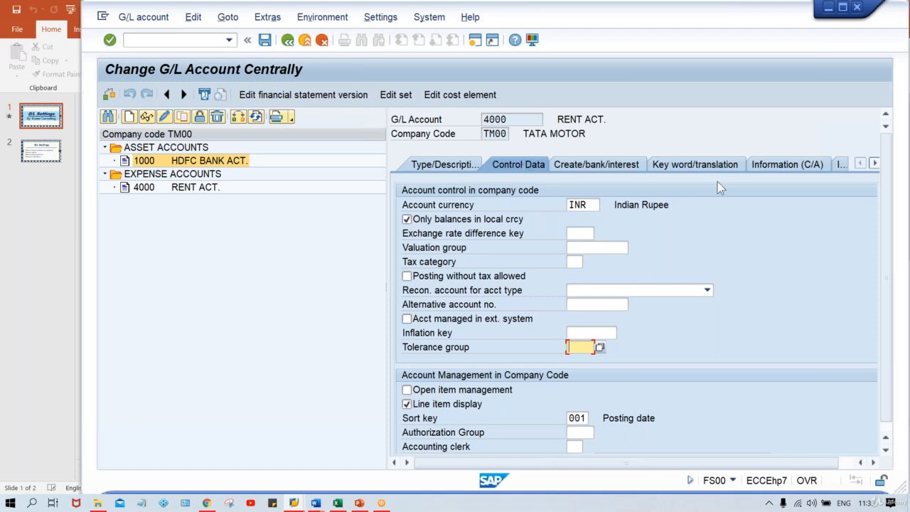
{"action": "left_click", "coordinate": [583, 334]}
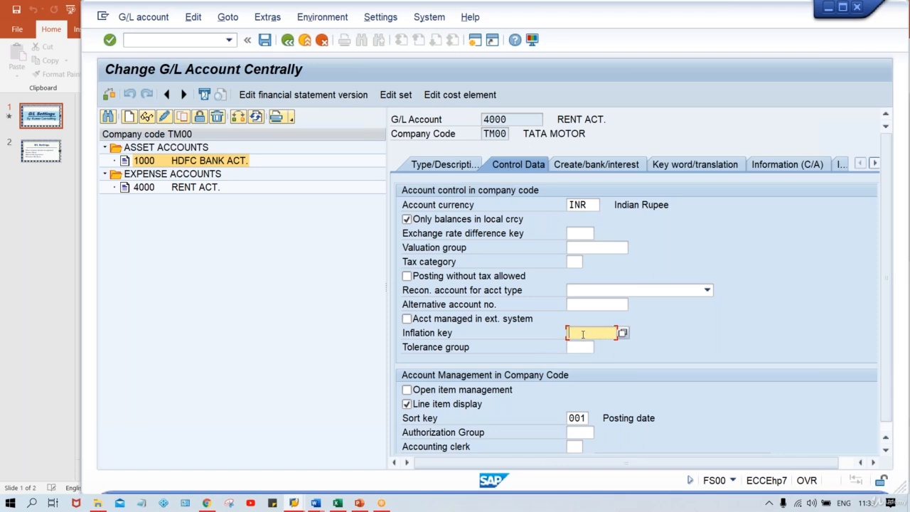